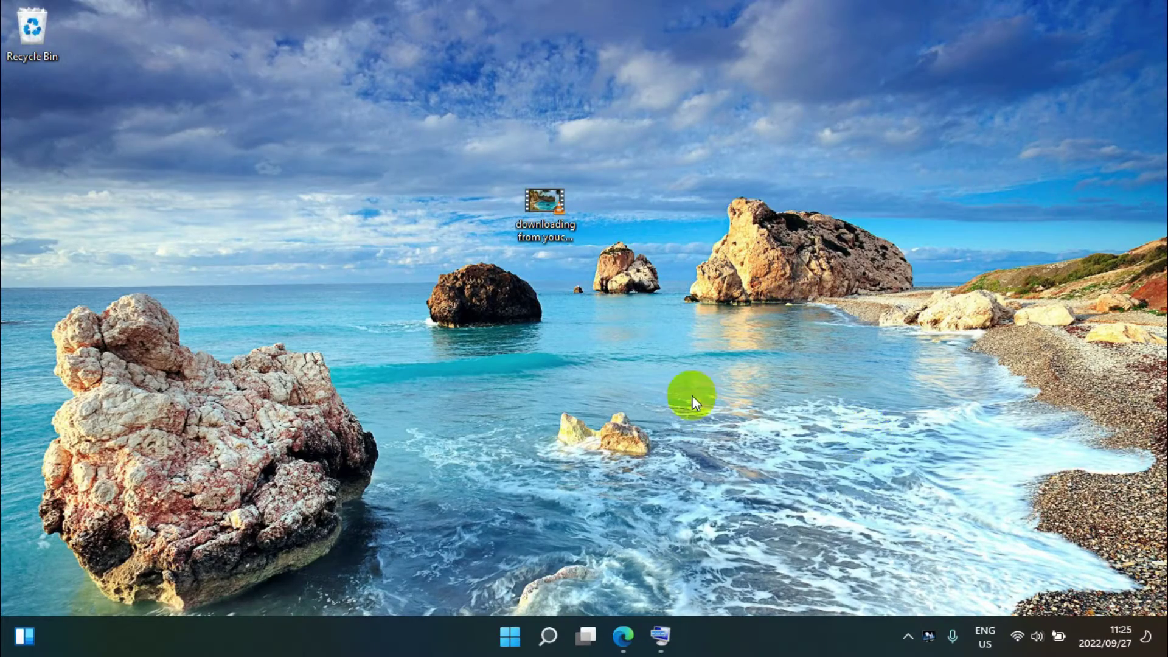
Launch Edge and select the current web address in the address bar
left_click(516, 368)
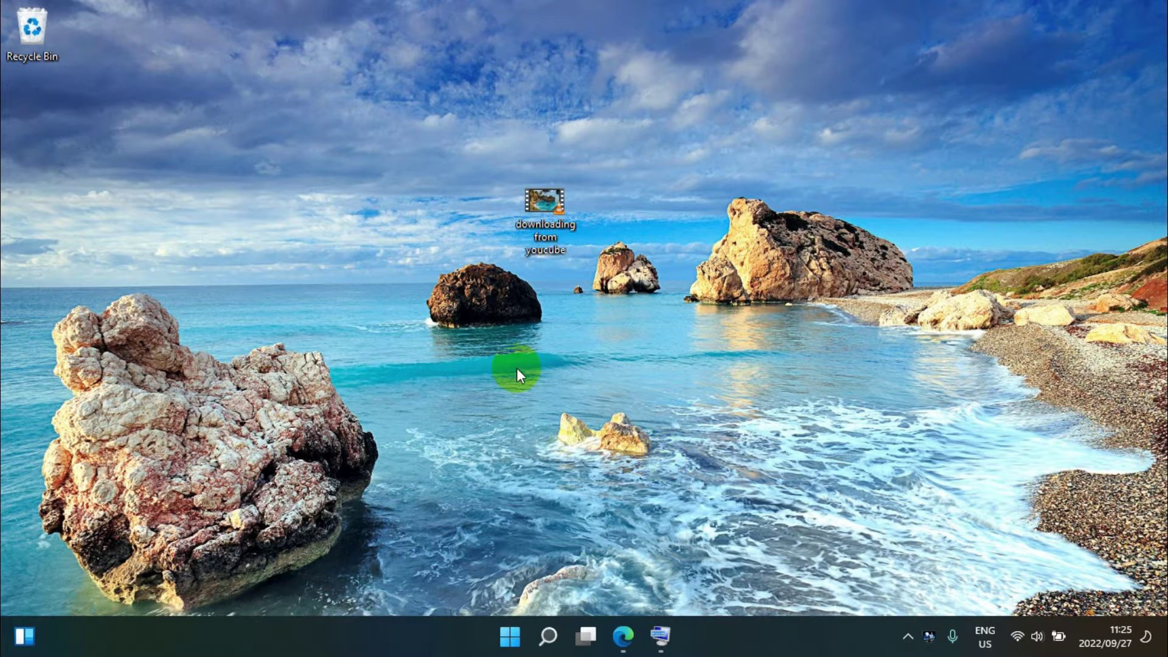
left_click(622, 637)
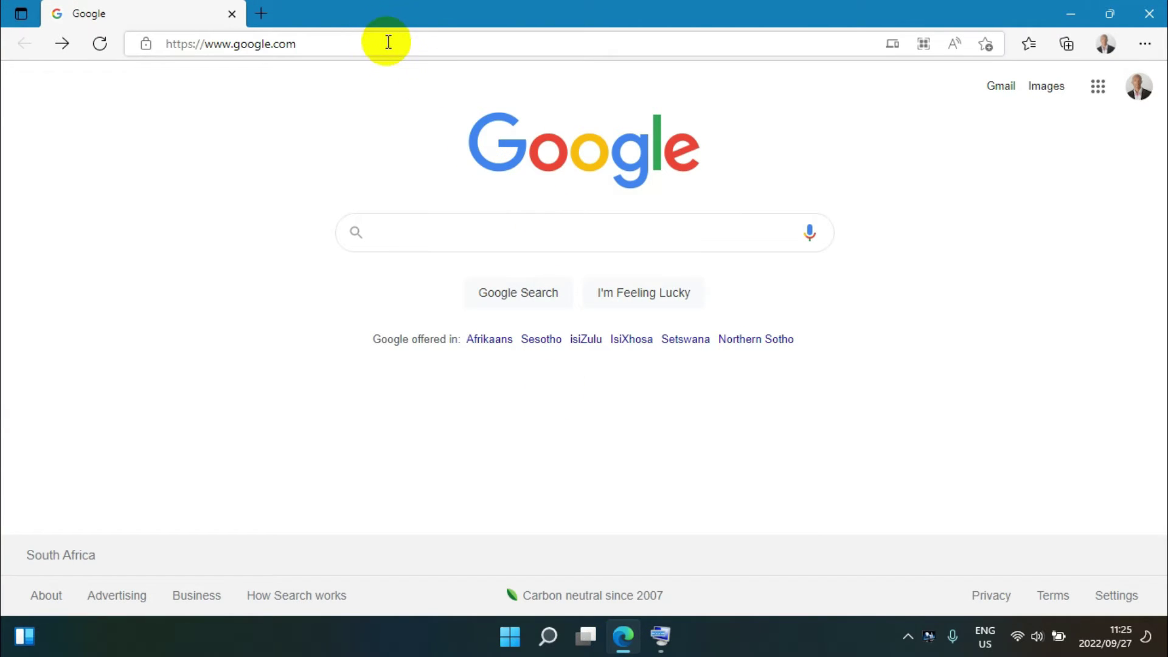
left_click_drag(388, 42, 213, 43)
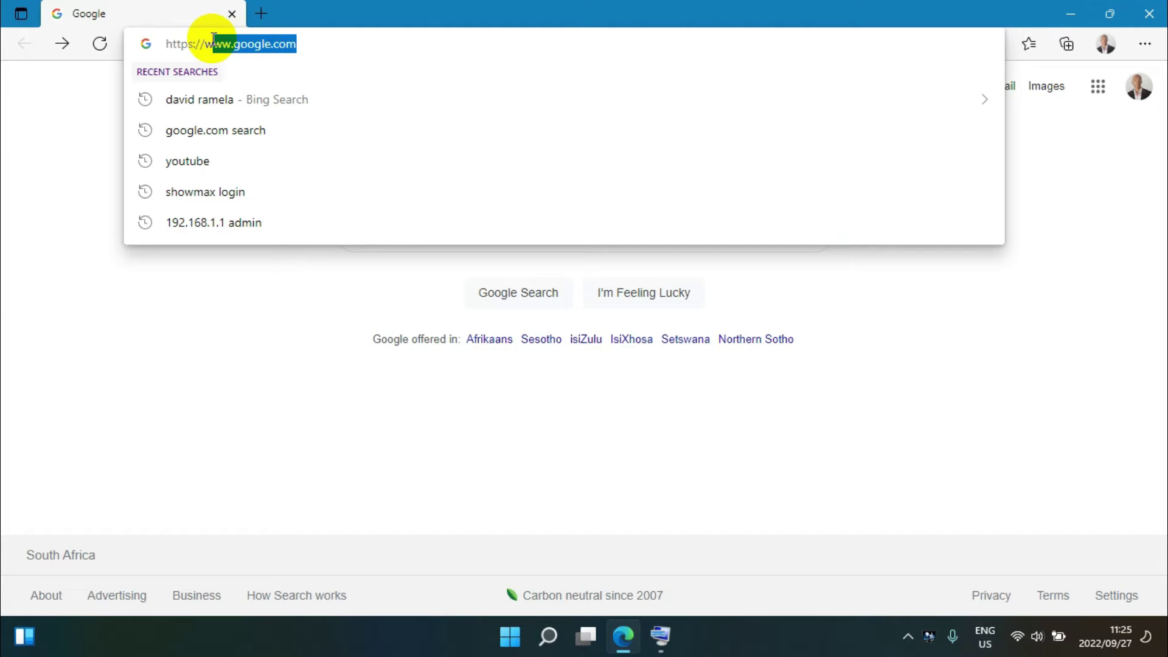
left_click_drag(204, 39, 165, 43)
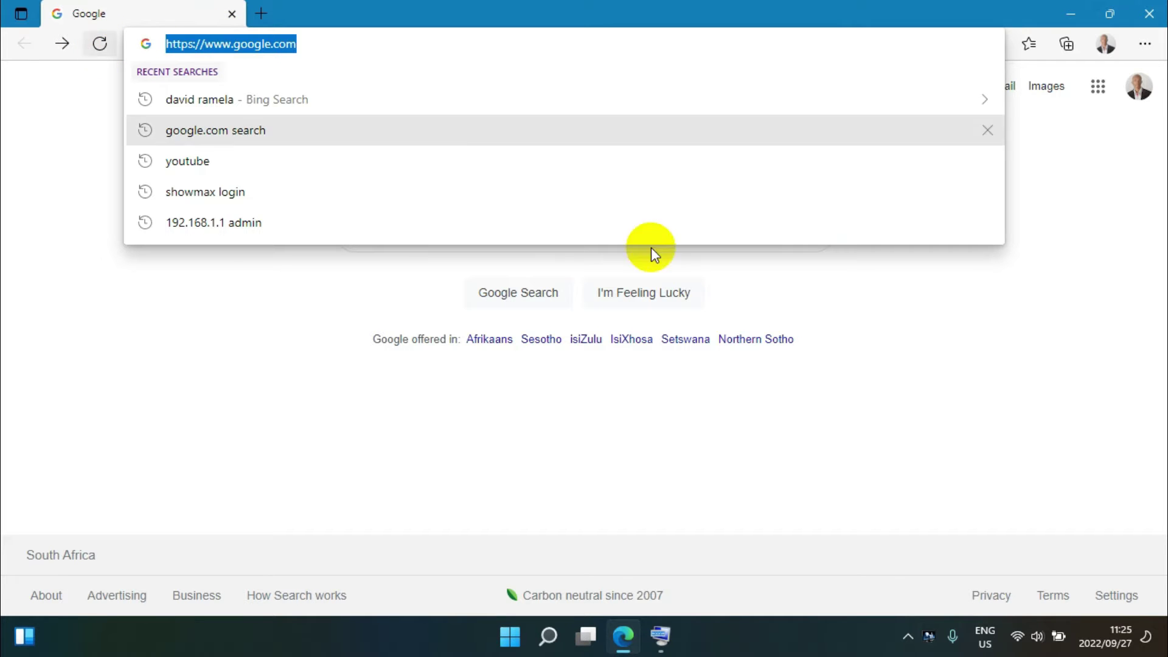
Enter 192.168.8.1 with the On-Screen Keyboard to load the router login page
left_click(661, 639)
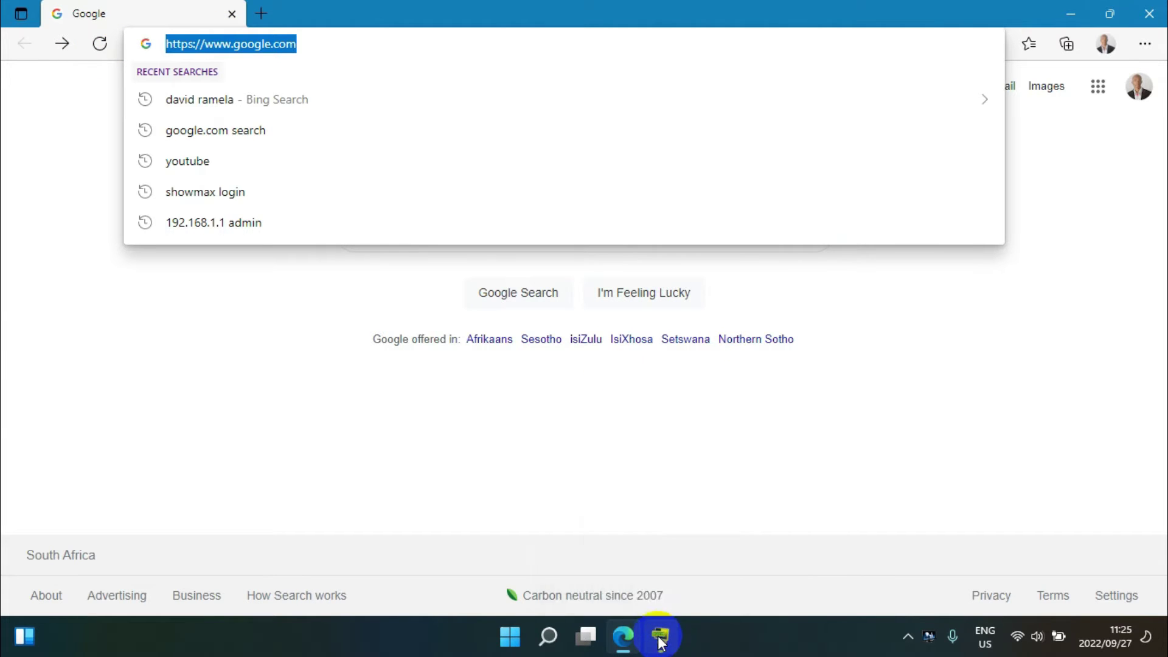
left_click(333, 460)
type("1")
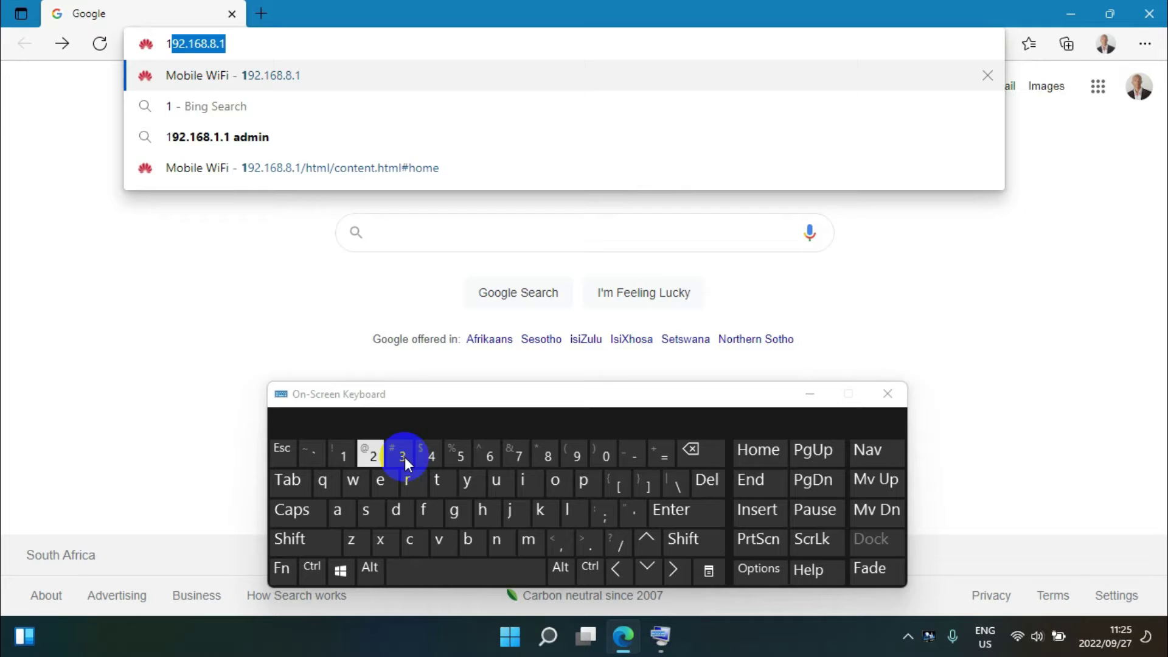
left_click(576, 457)
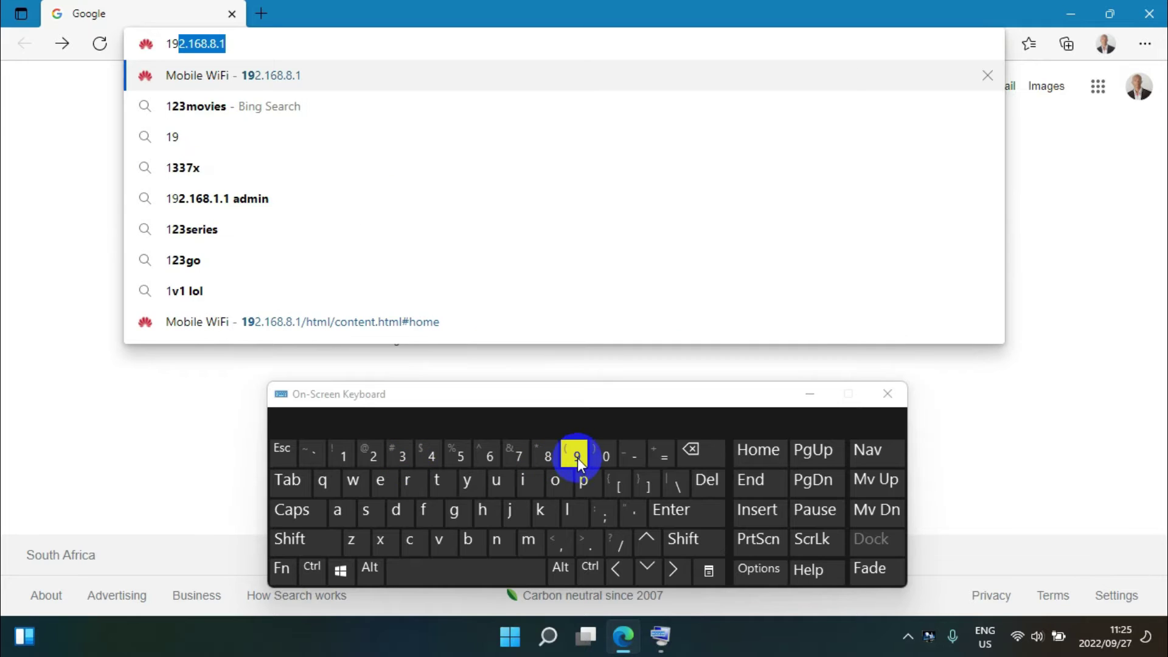
left_click(333, 41)
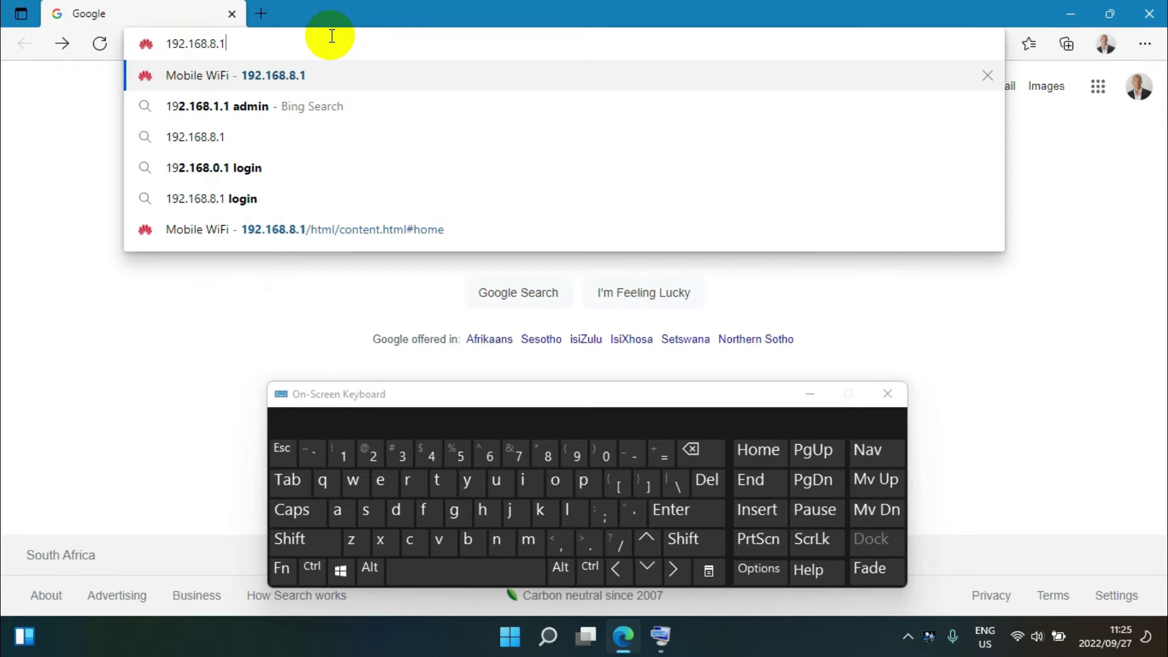
left_click(681, 510)
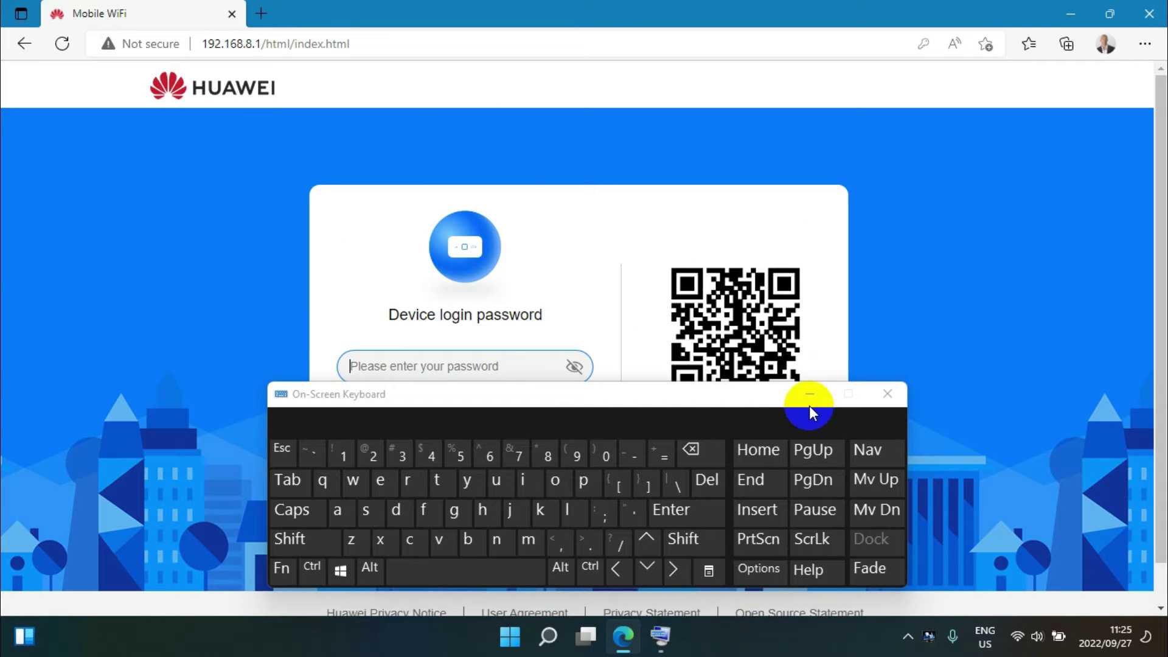
Hide the On-Screen Keyboard and fill the login password with Edge's saved password
left_click(811, 395)
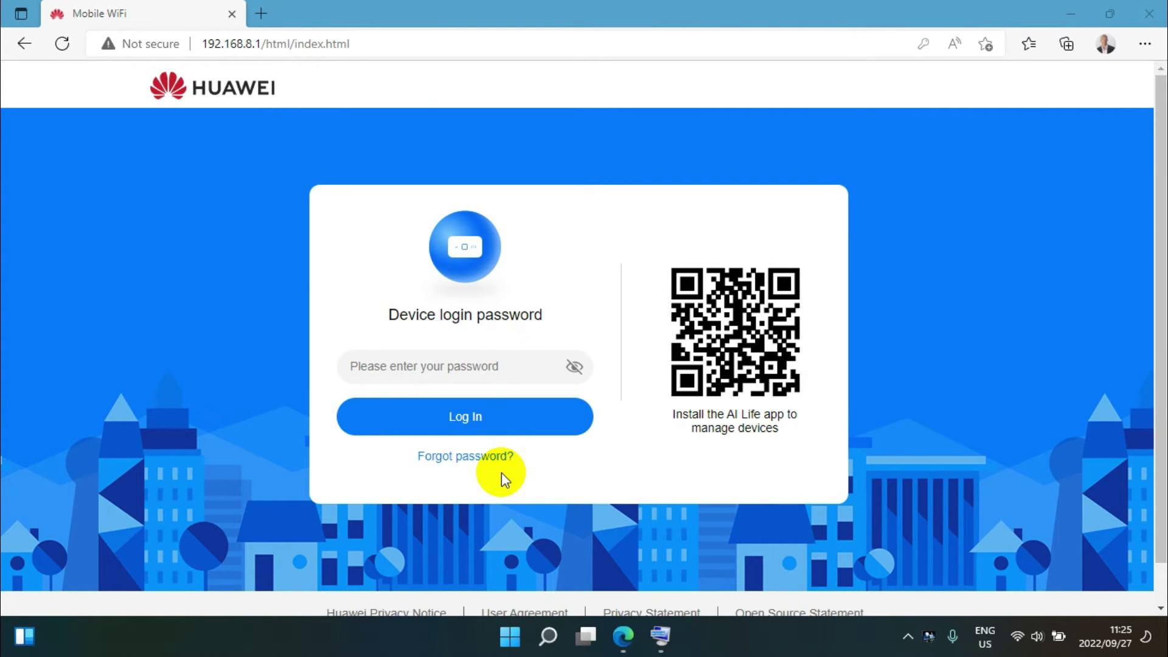
left_click(500, 368)
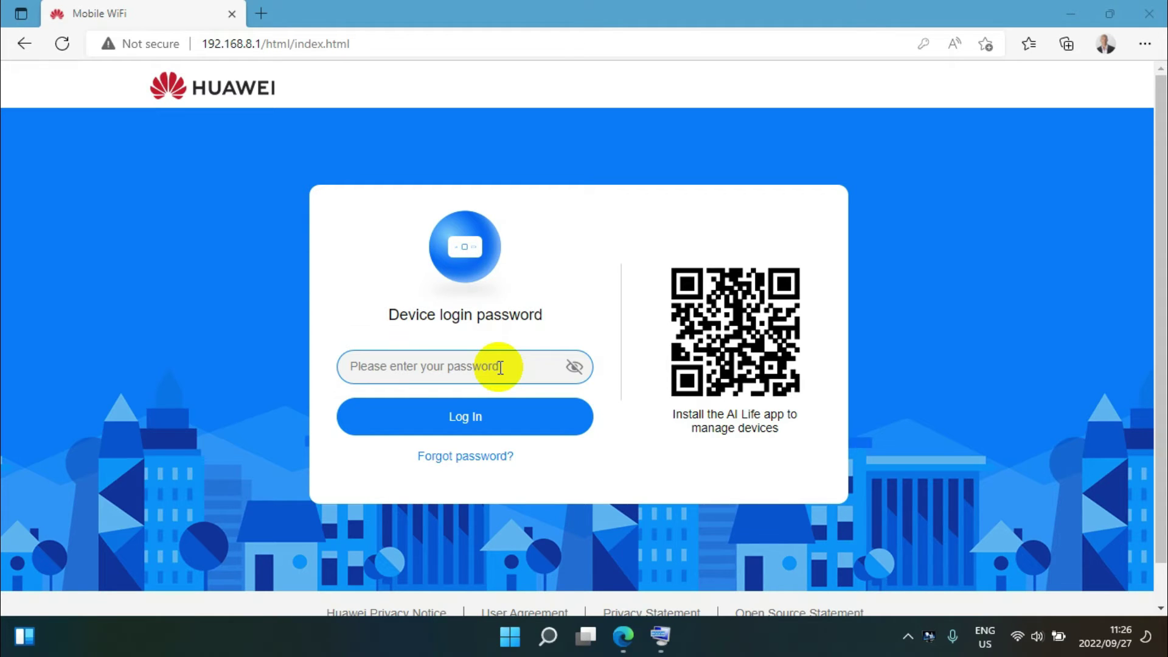
left_click(500, 367)
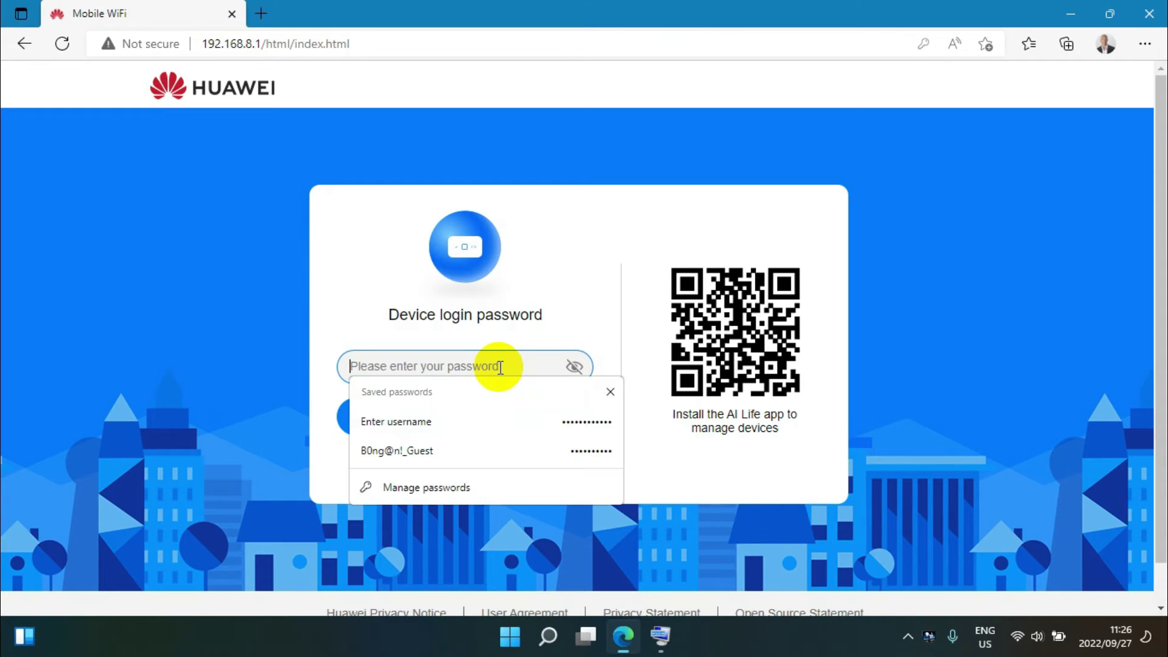
left_click(486, 421)
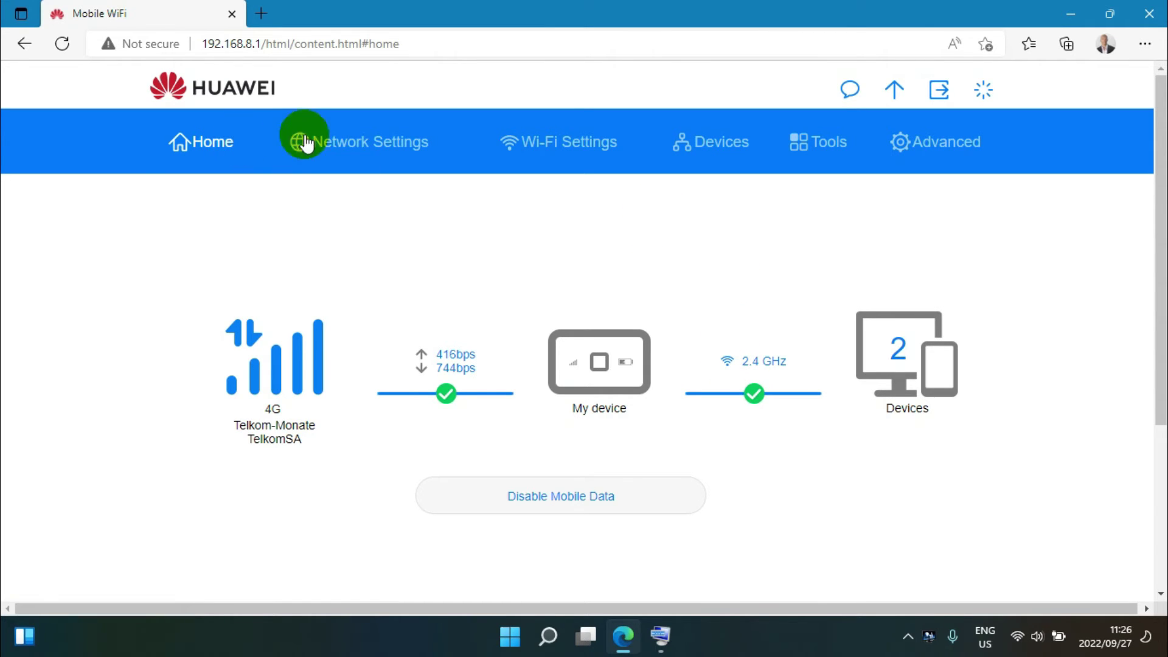
Open Wi-Fi Settings and select the Wi-Fi name and password fields to inspect them
left_click(557, 149)
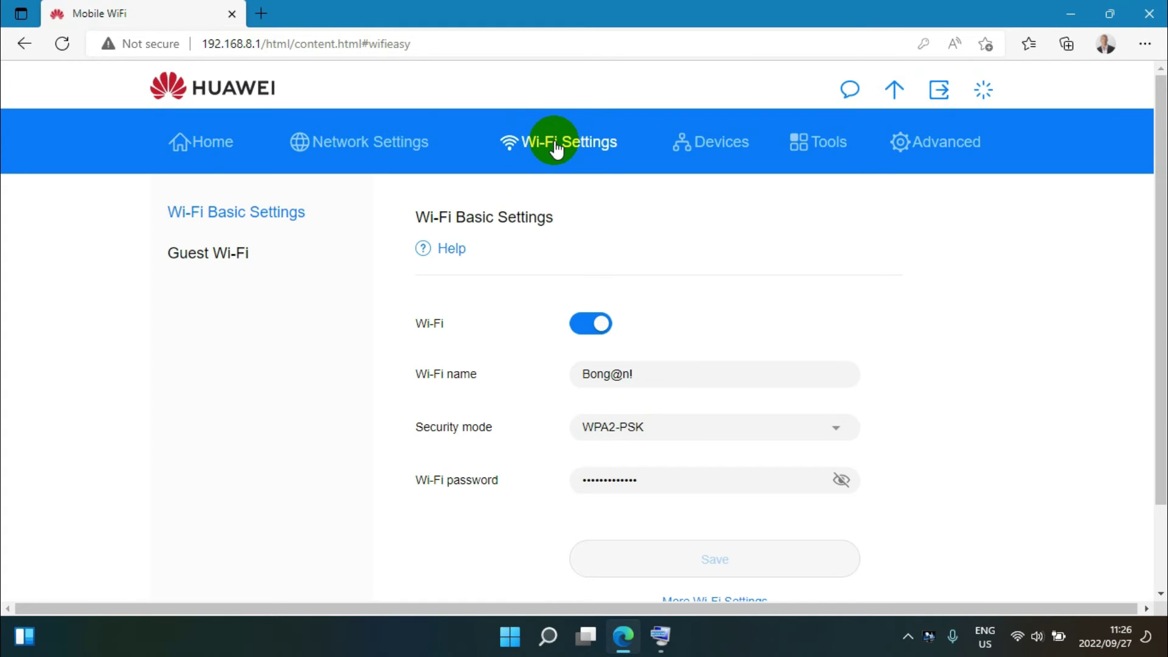
left_click_drag(691, 365, 555, 372)
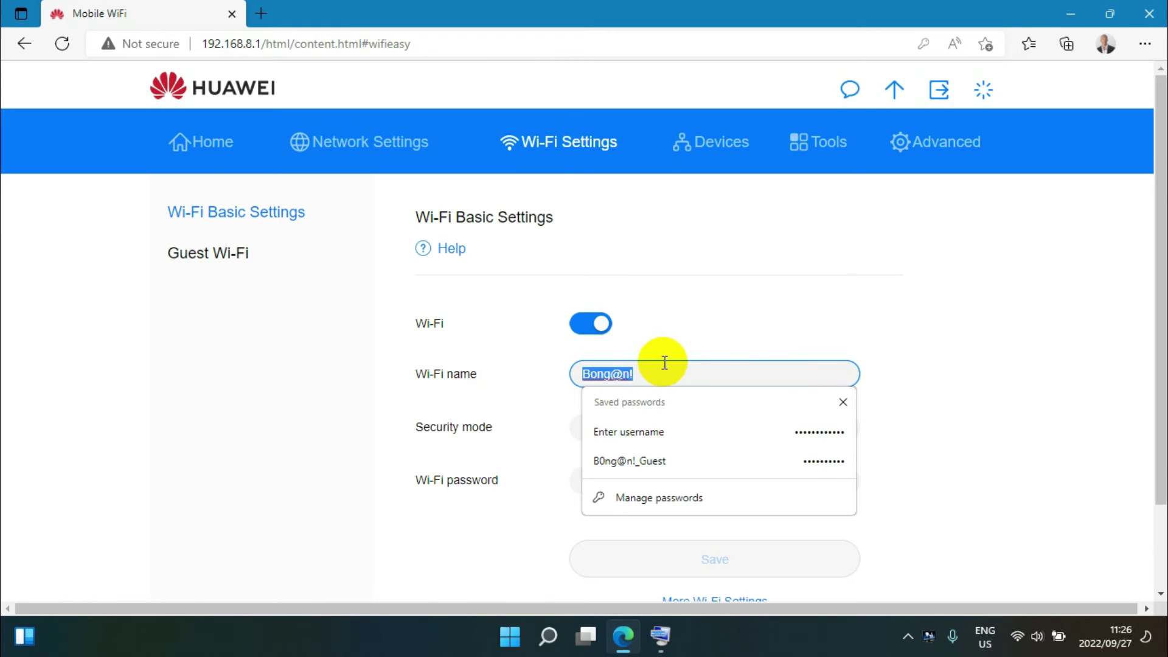
left_click(683, 411)
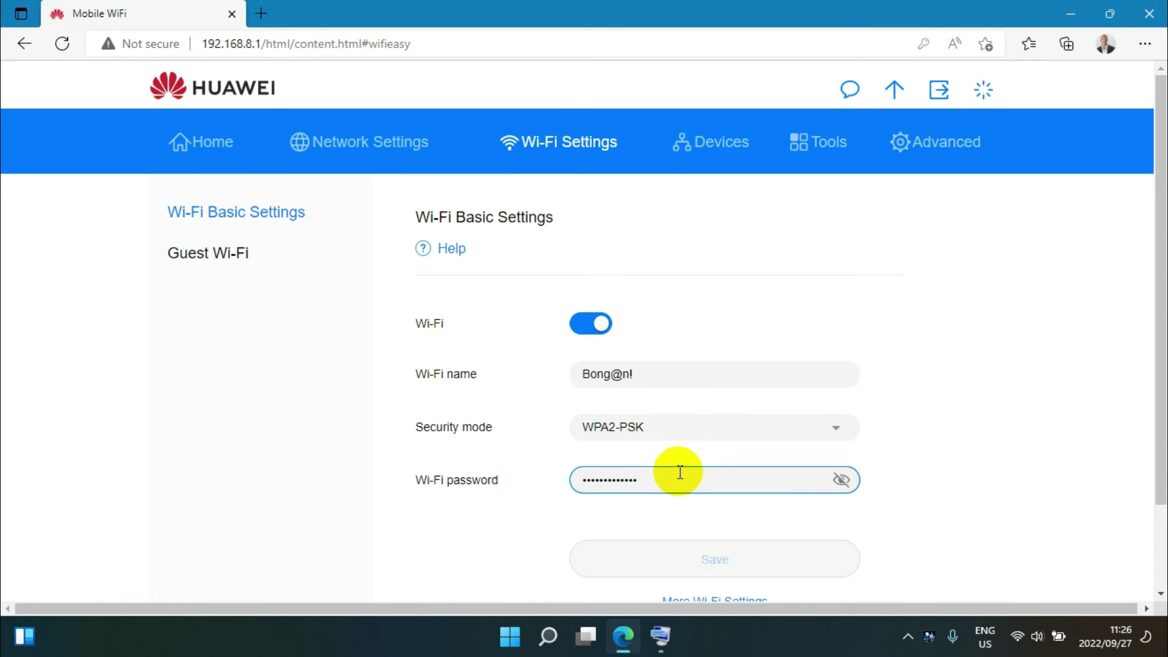
left_click_drag(678, 471, 567, 477)
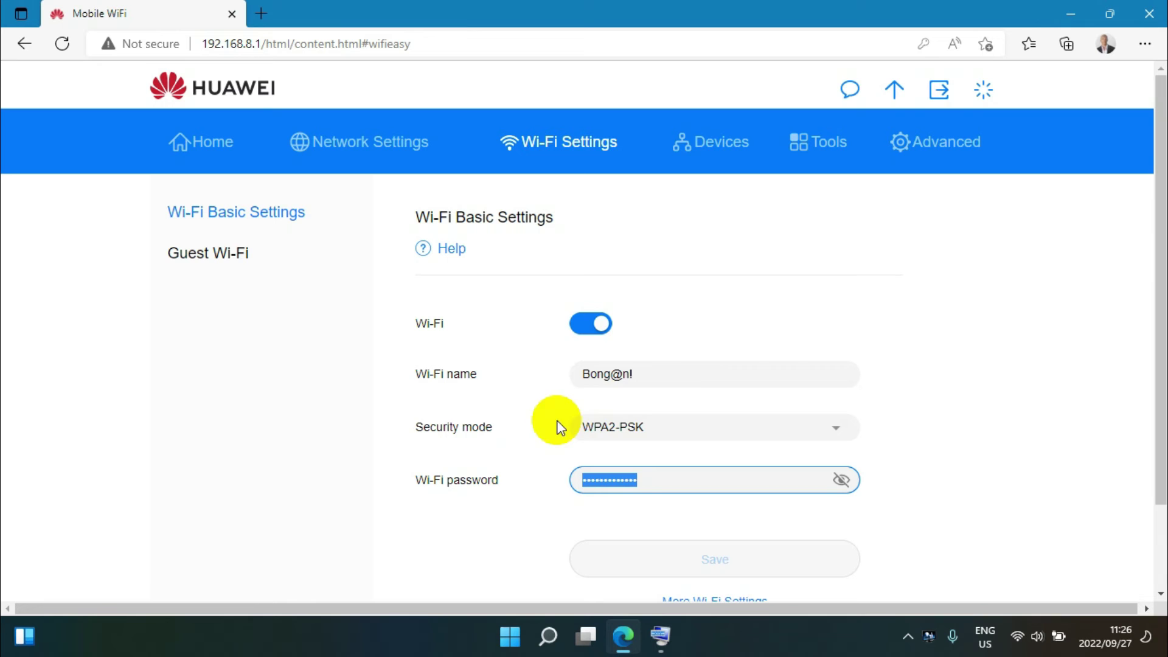
left_click_drag(651, 376, 542, 383)
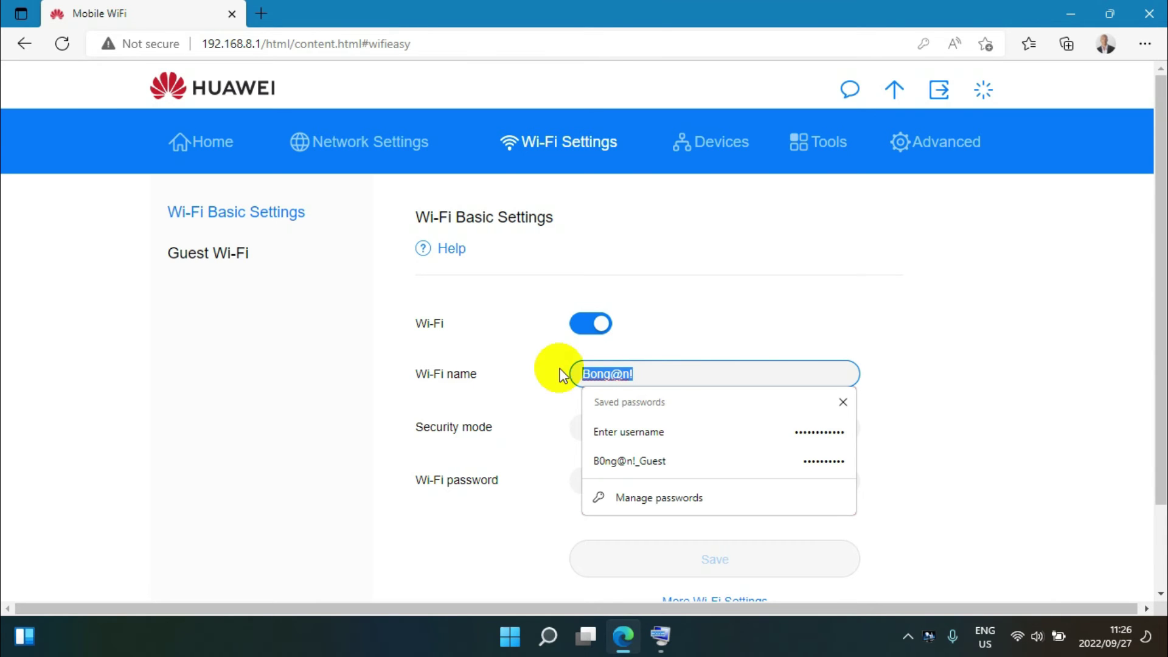
left_click(947, 351)
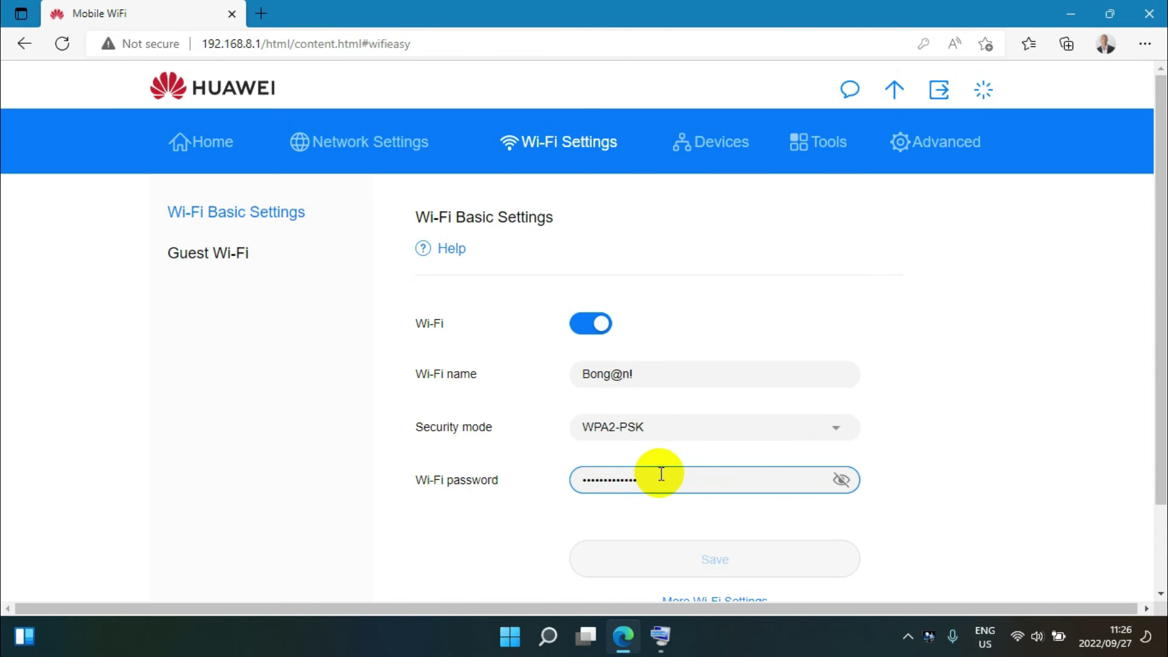
left_click_drag(661, 474, 462, 480)
scroll(964, 527, "down", 2)
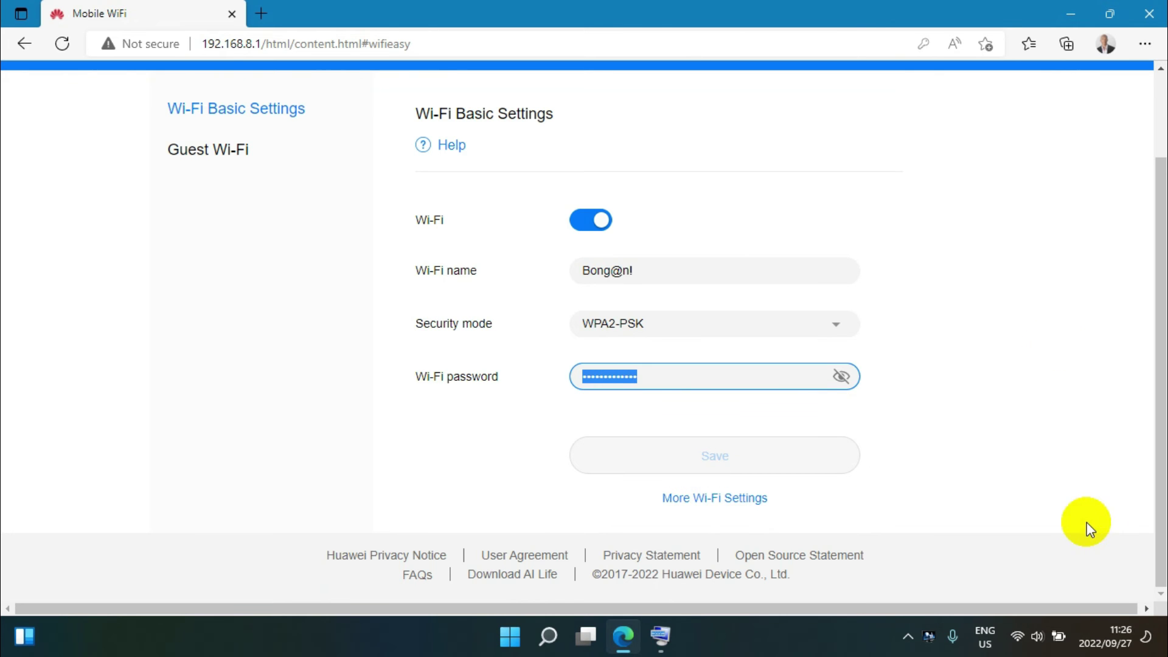
left_click(1052, 268)
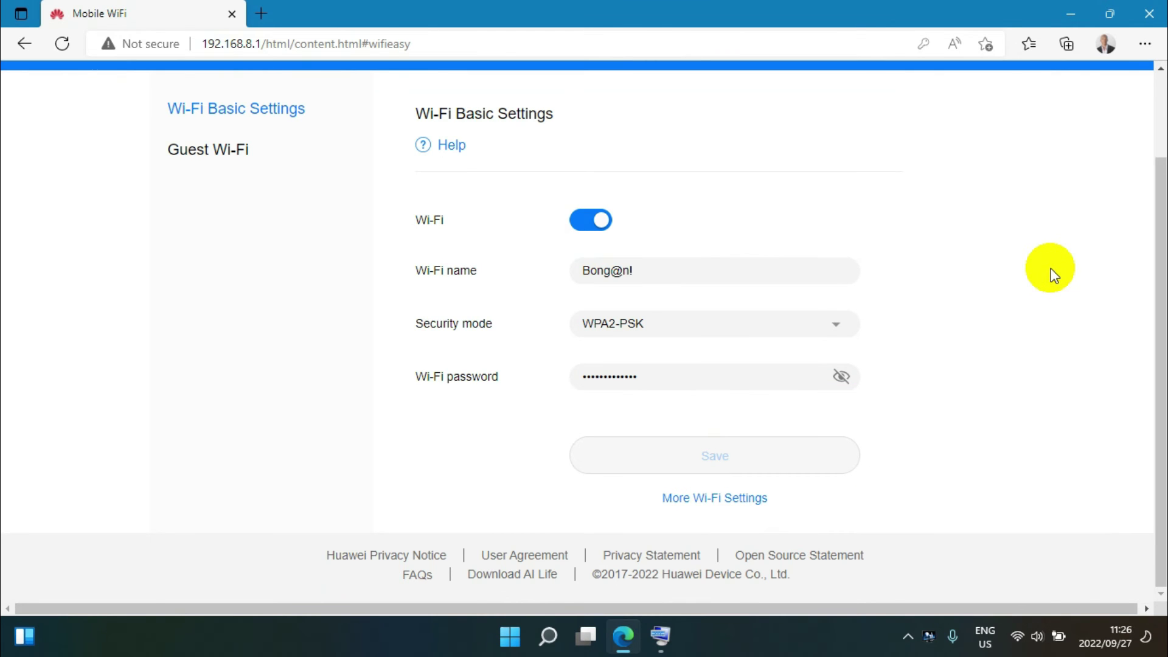